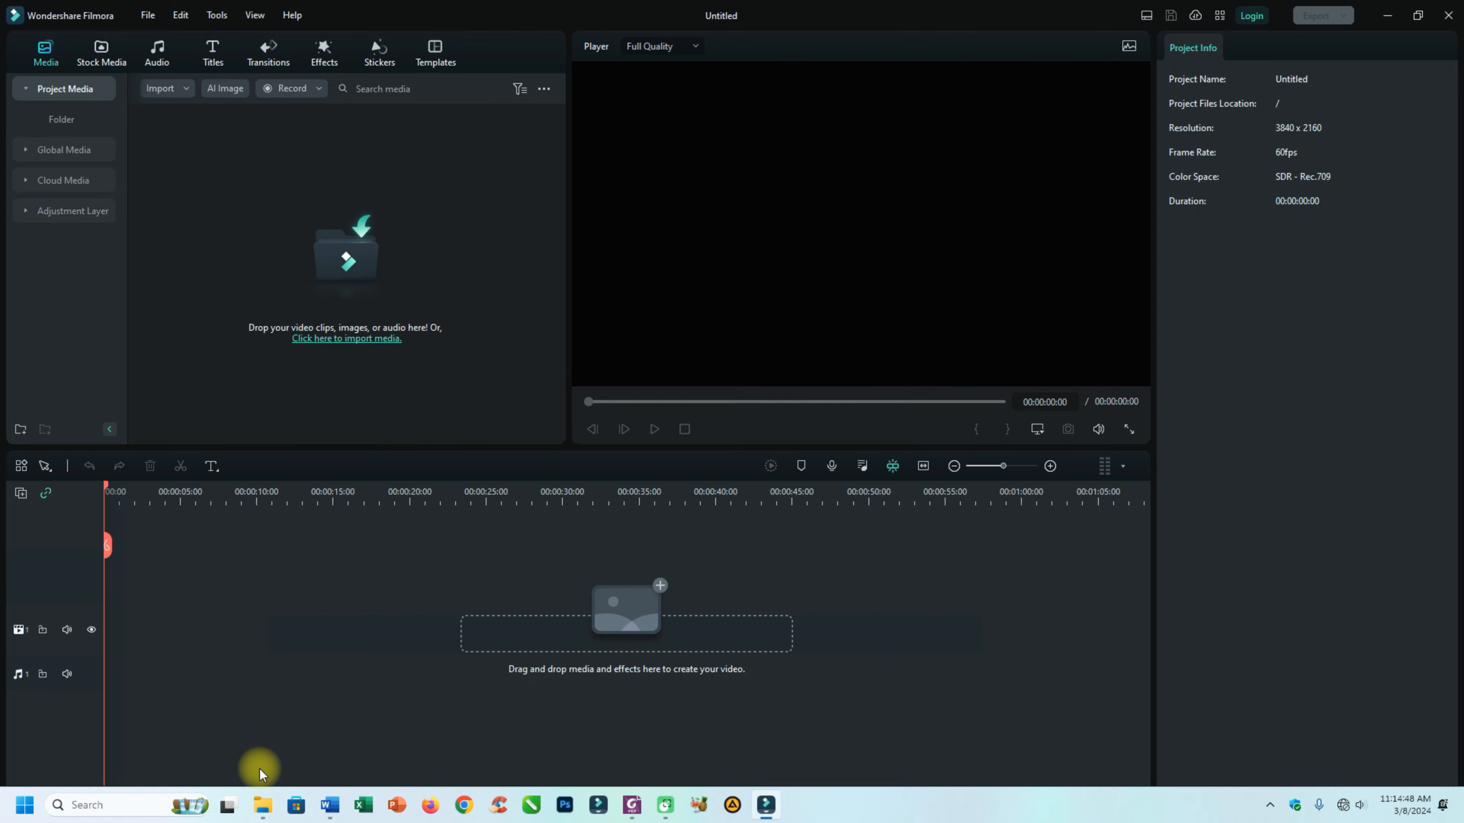
# Add the stamp tutorial video from the Memasukkan Stempel folder in Videos to the start of the video track
pyautogui.click(263, 805)
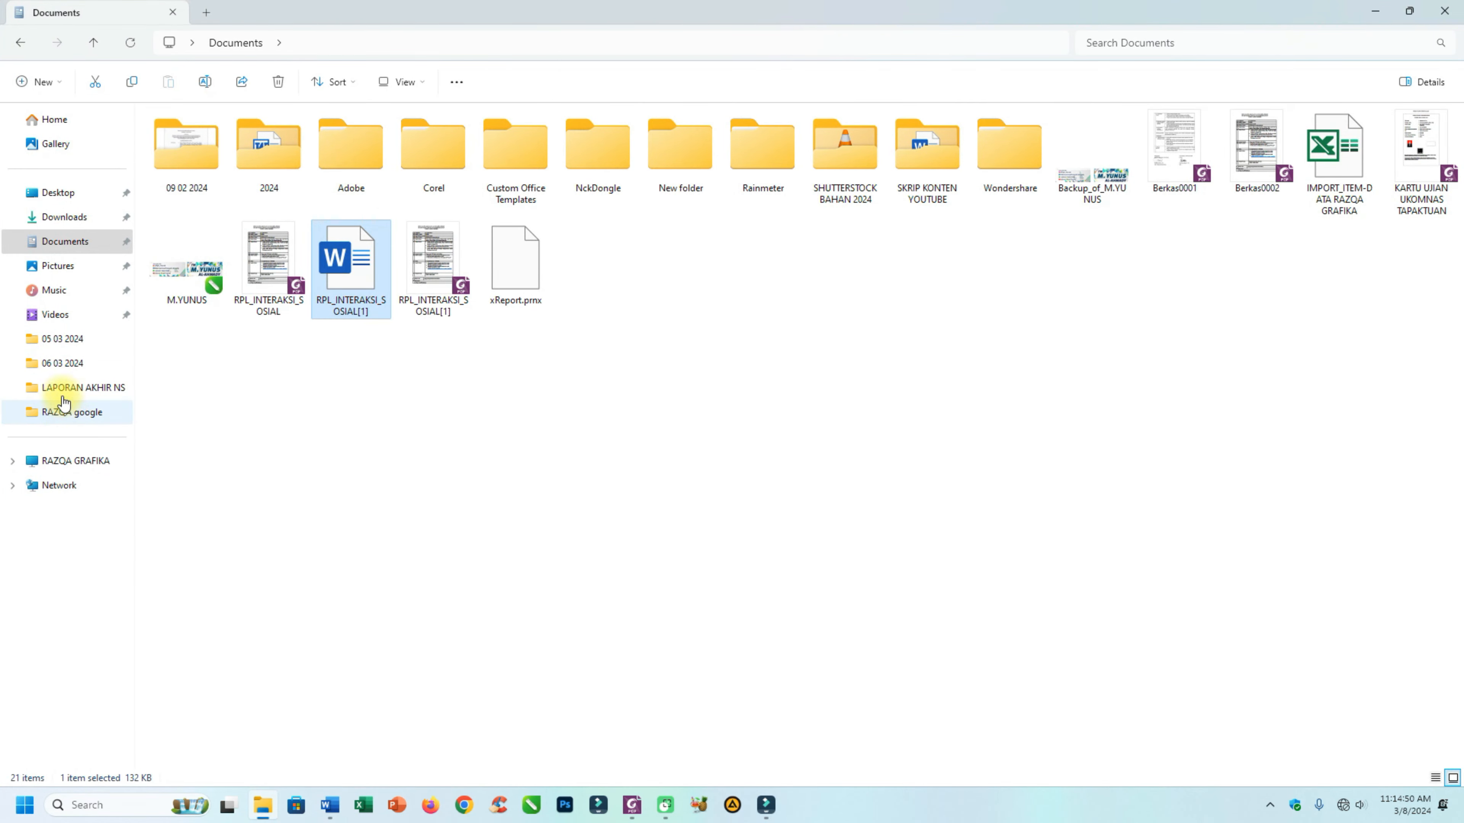
pyautogui.click(55, 314)
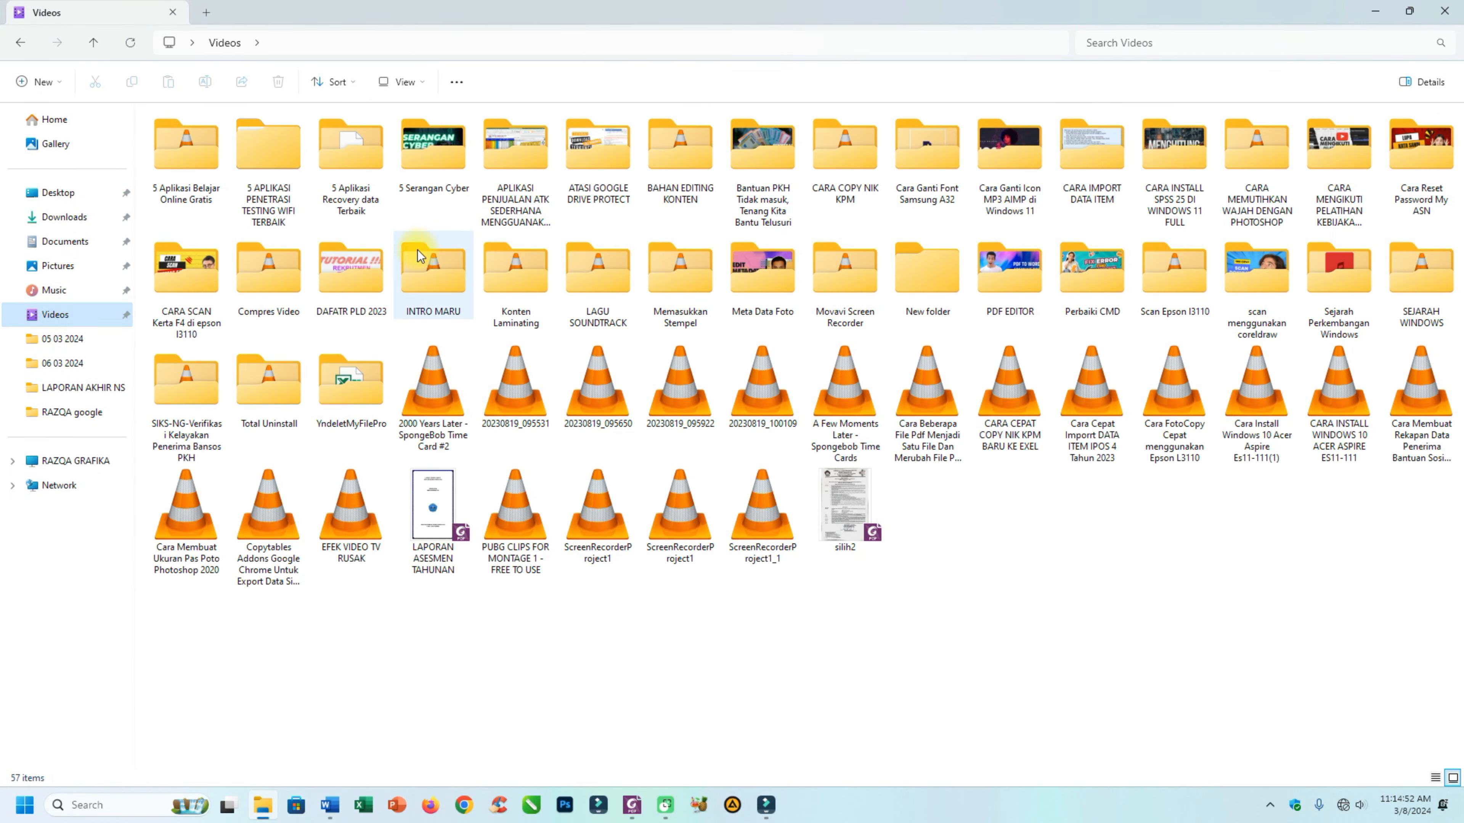
pyautogui.moveTo(329, 170); pyautogui.dragTo(173, 620)
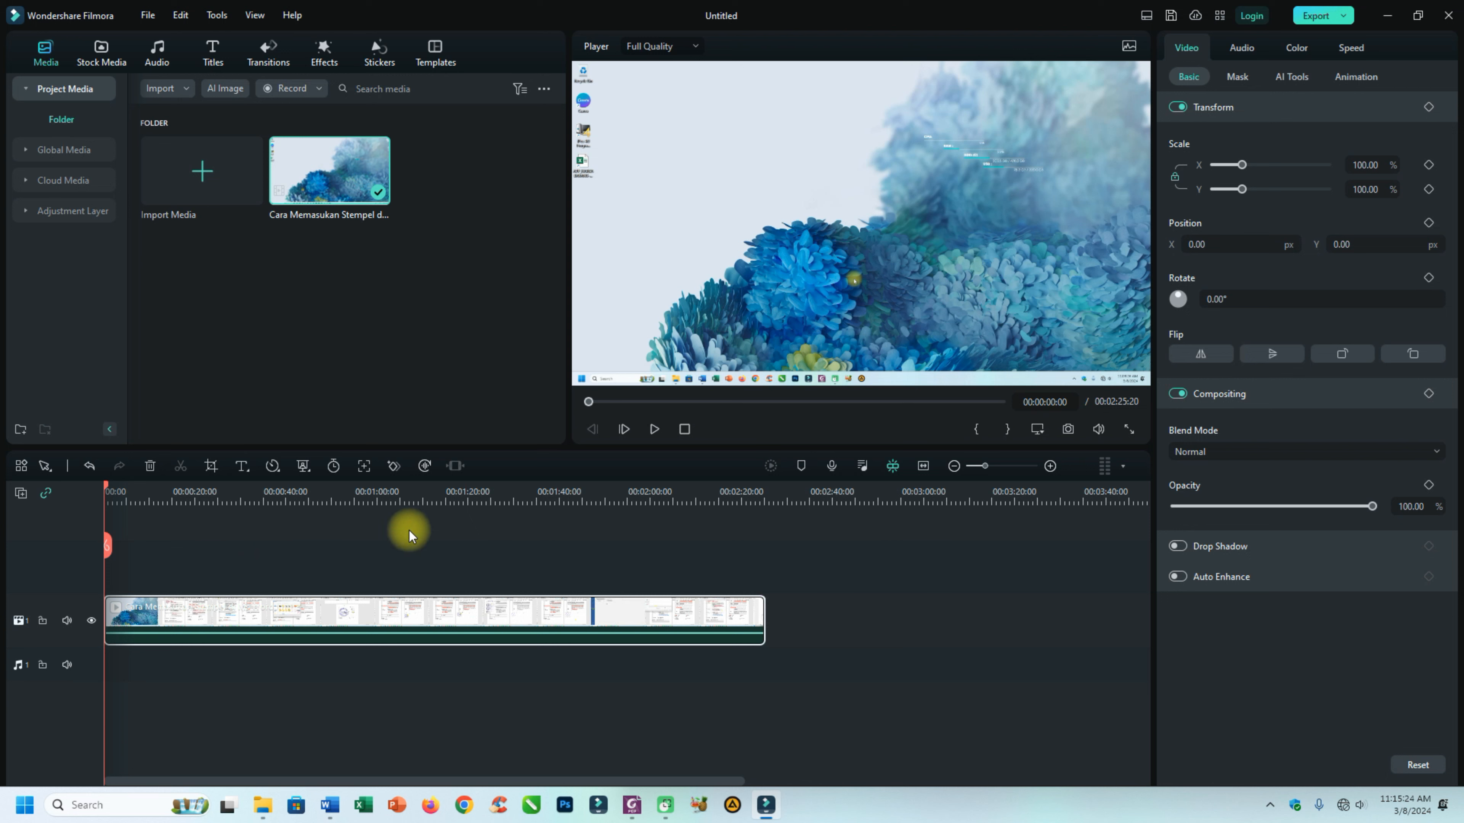
# Skim the clip on the timeline, return the playhead to the start and lower the video clip's own audio to the minimum
pyautogui.click(668, 497)
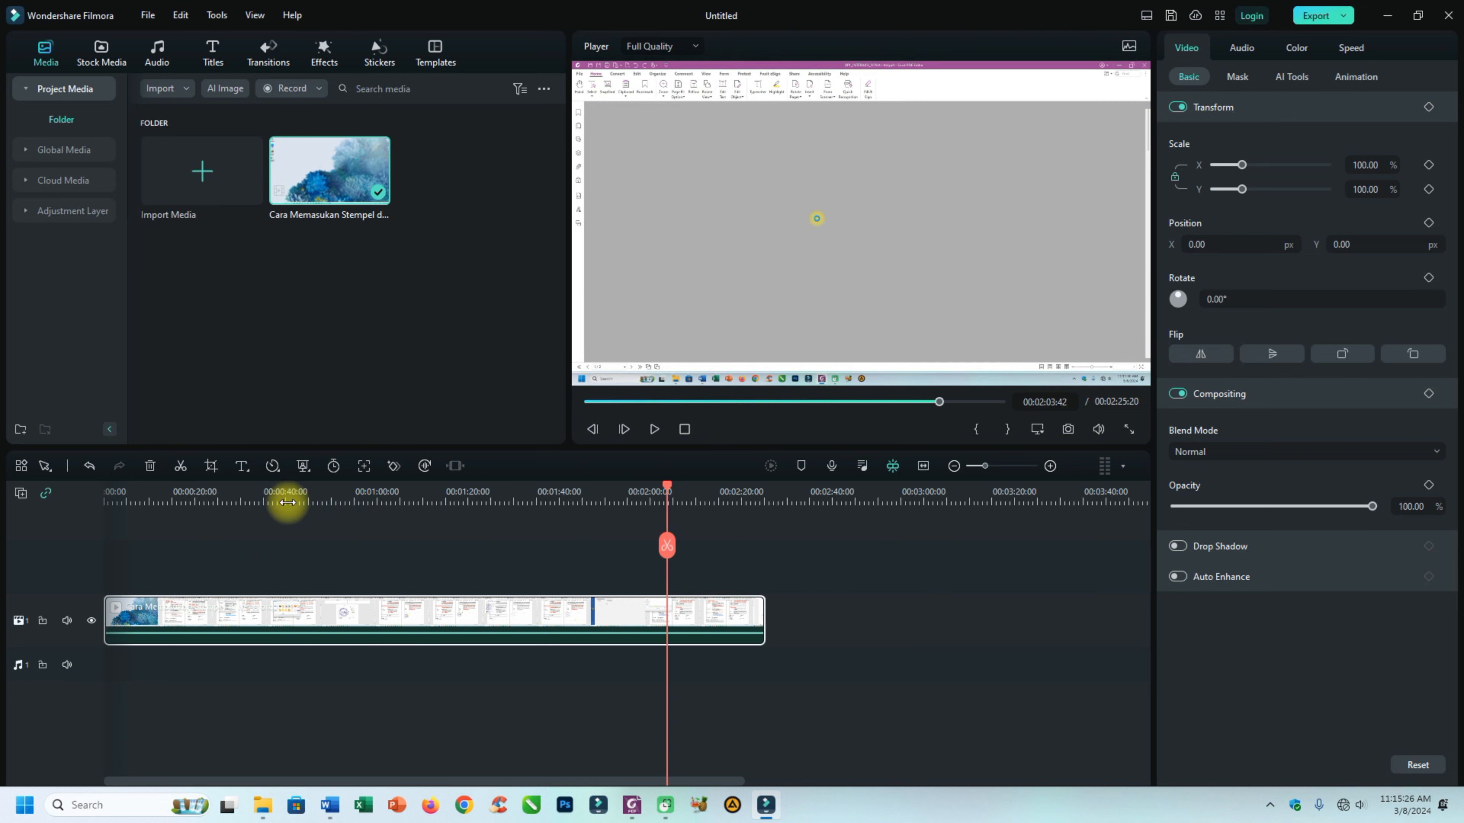
pyautogui.click(238, 497)
pyautogui.click(142, 494)
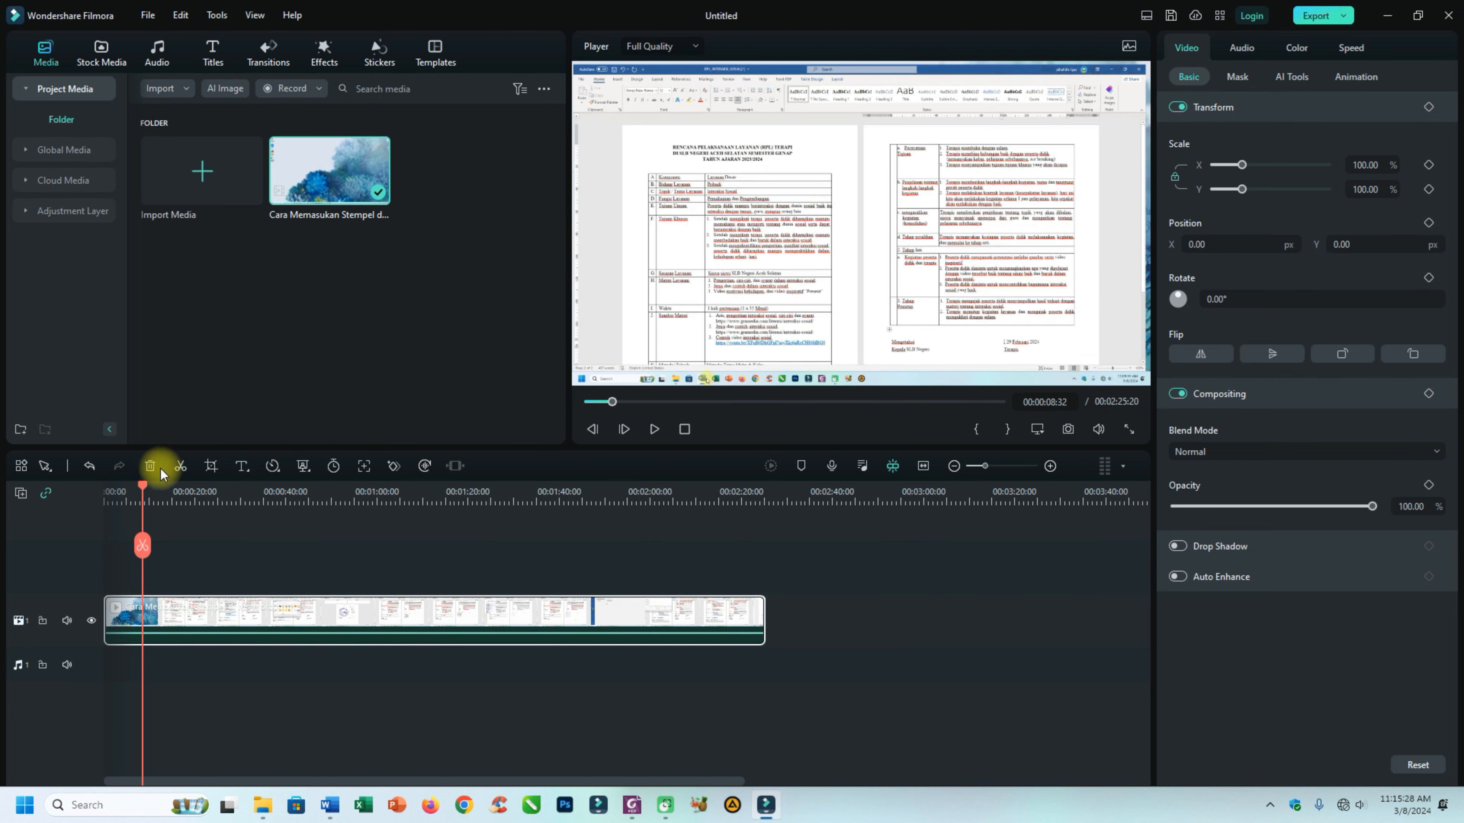
pyautogui.moveTo(144, 487); pyautogui.dragTo(108, 497)
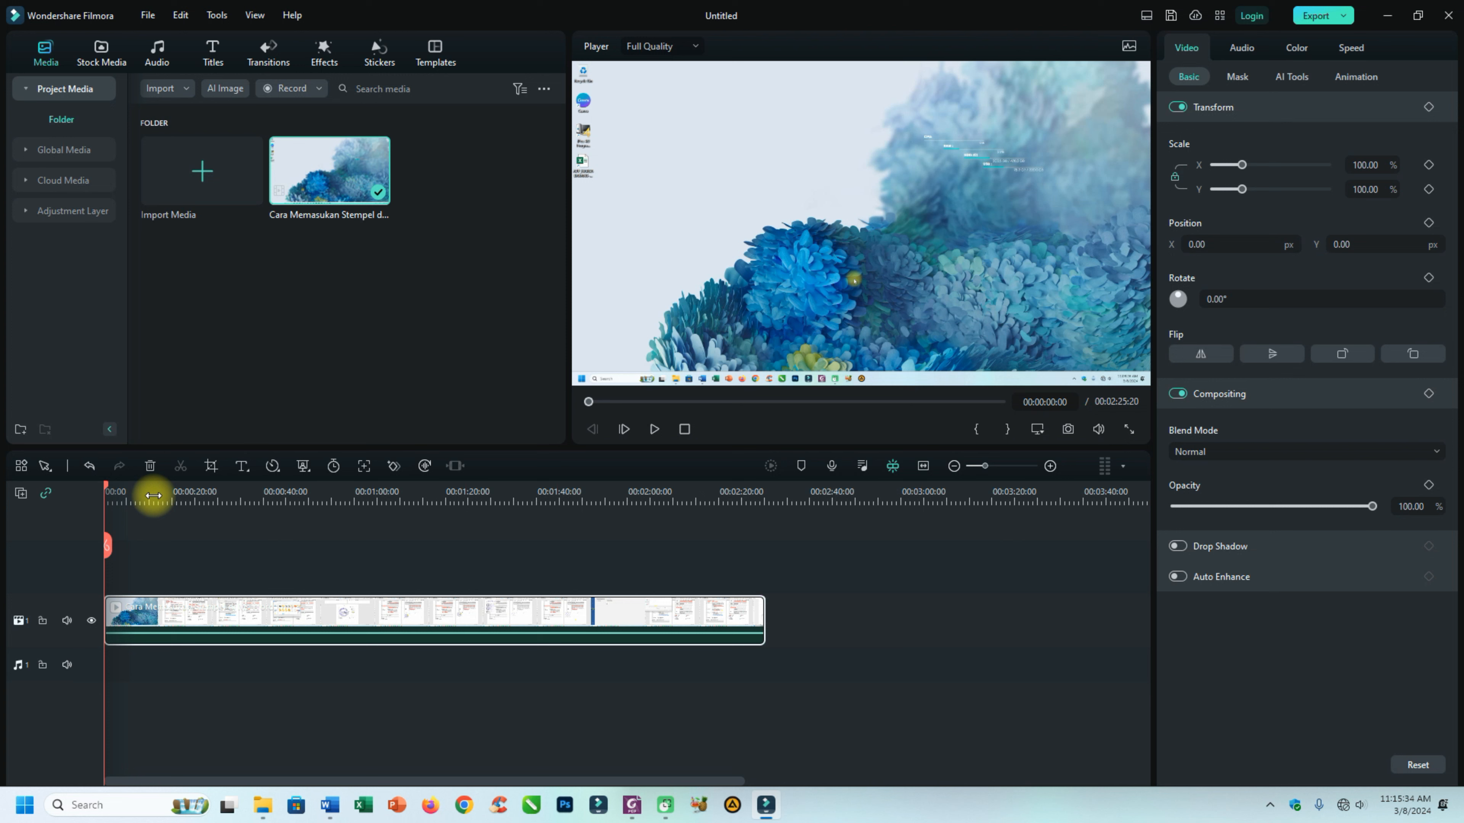
pyautogui.click(196, 635)
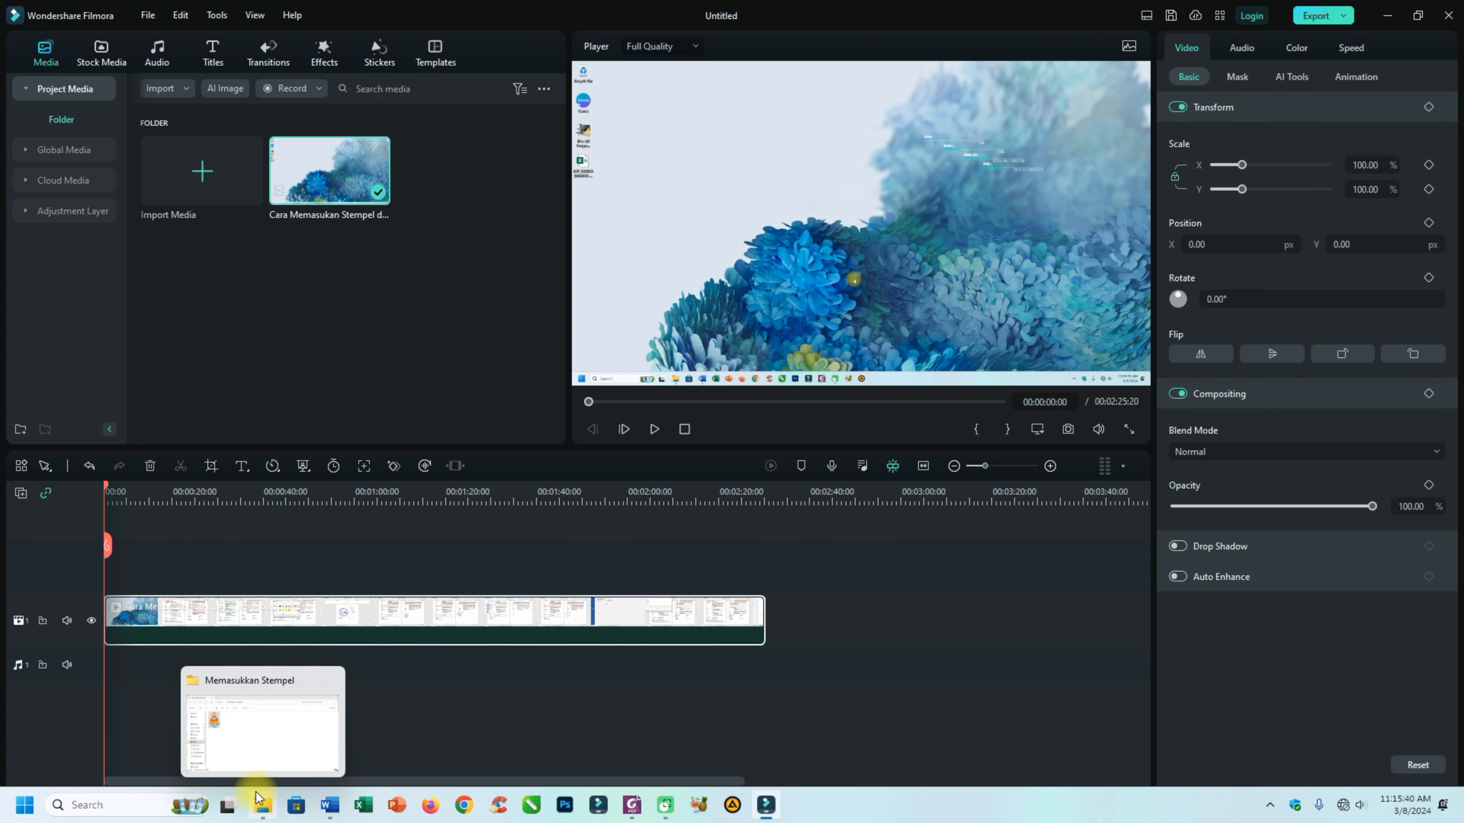
# Add the Volcano Trap music file from F:\db_IDKU\YOUTUBE AUDIO KOLEKSI to the start of the audio track below the video
pyautogui.click(255, 807)
pyautogui.click(694, 727)
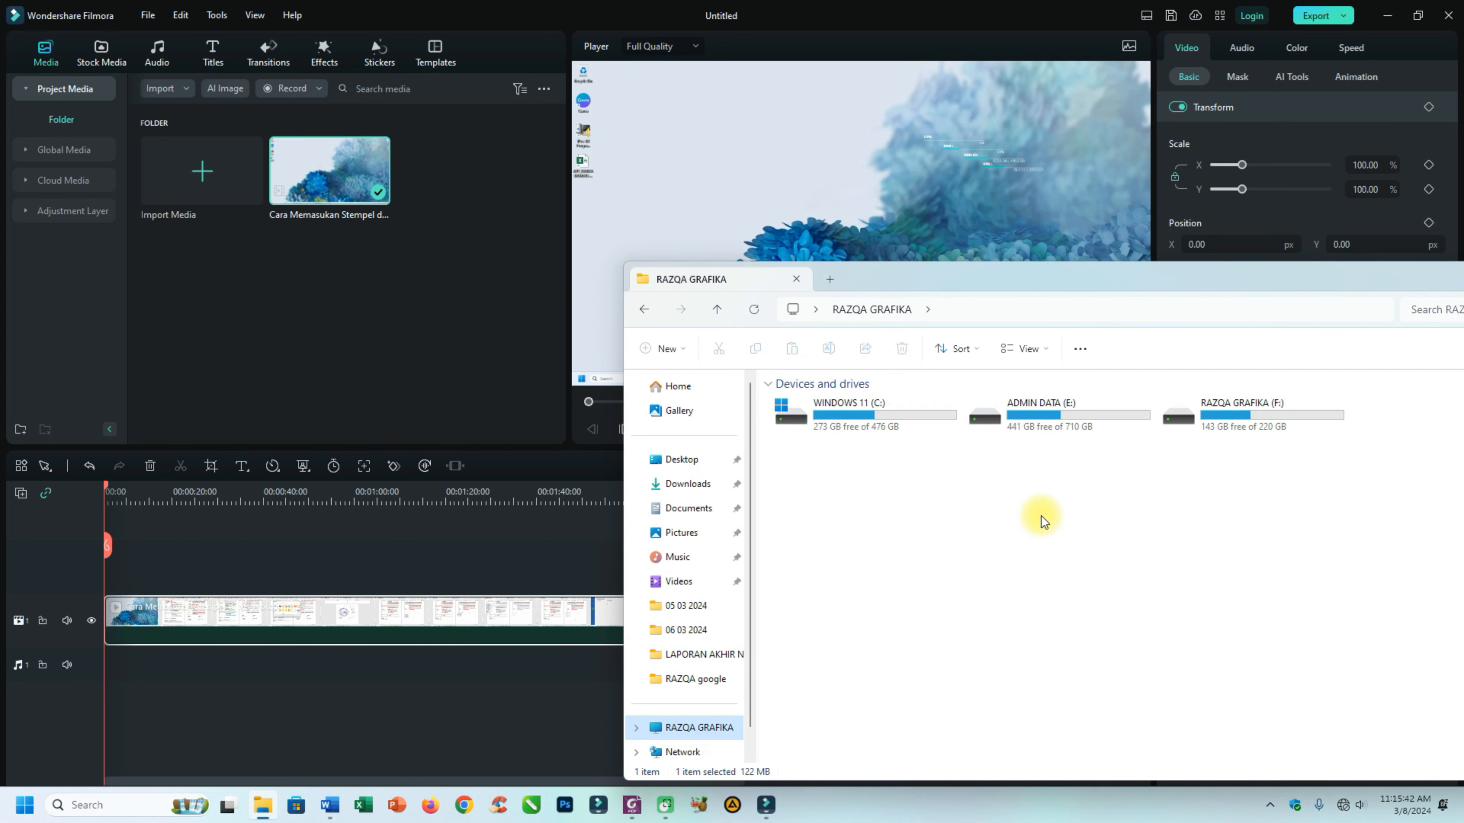
pyautogui.doubleClick(1210, 426)
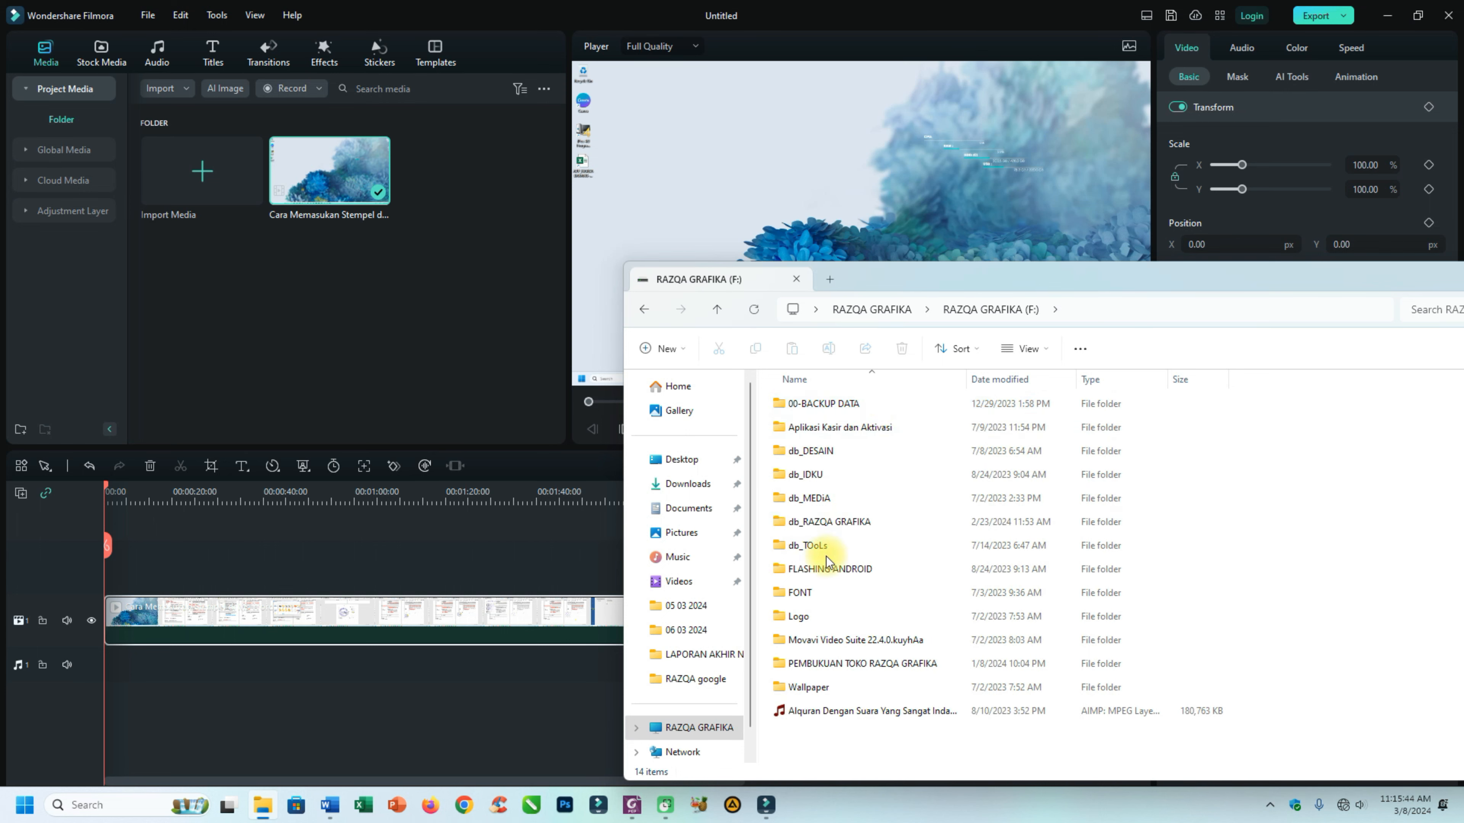
pyautogui.doubleClick(823, 475)
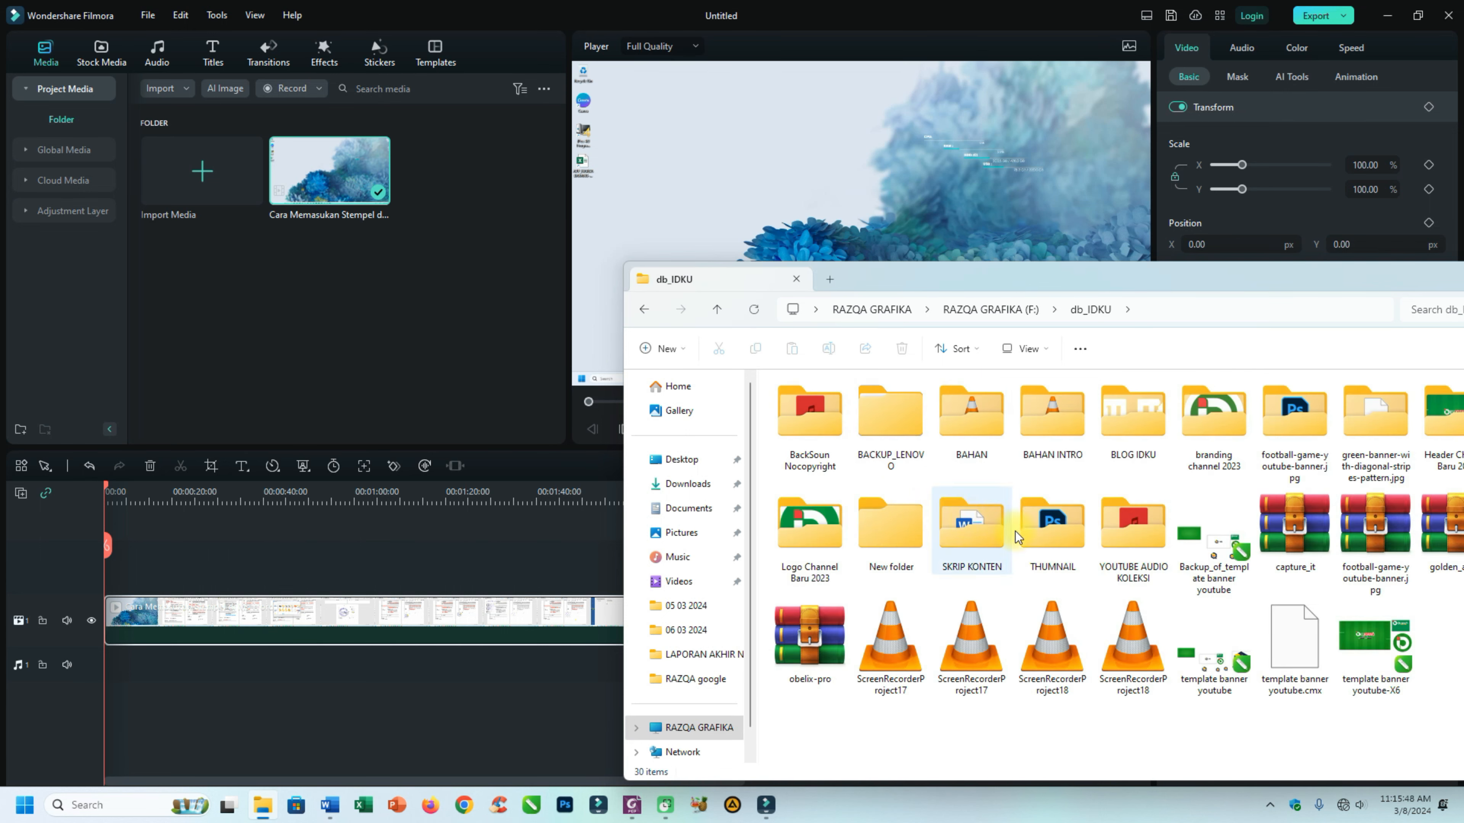
pyautogui.doubleClick(1132, 536)
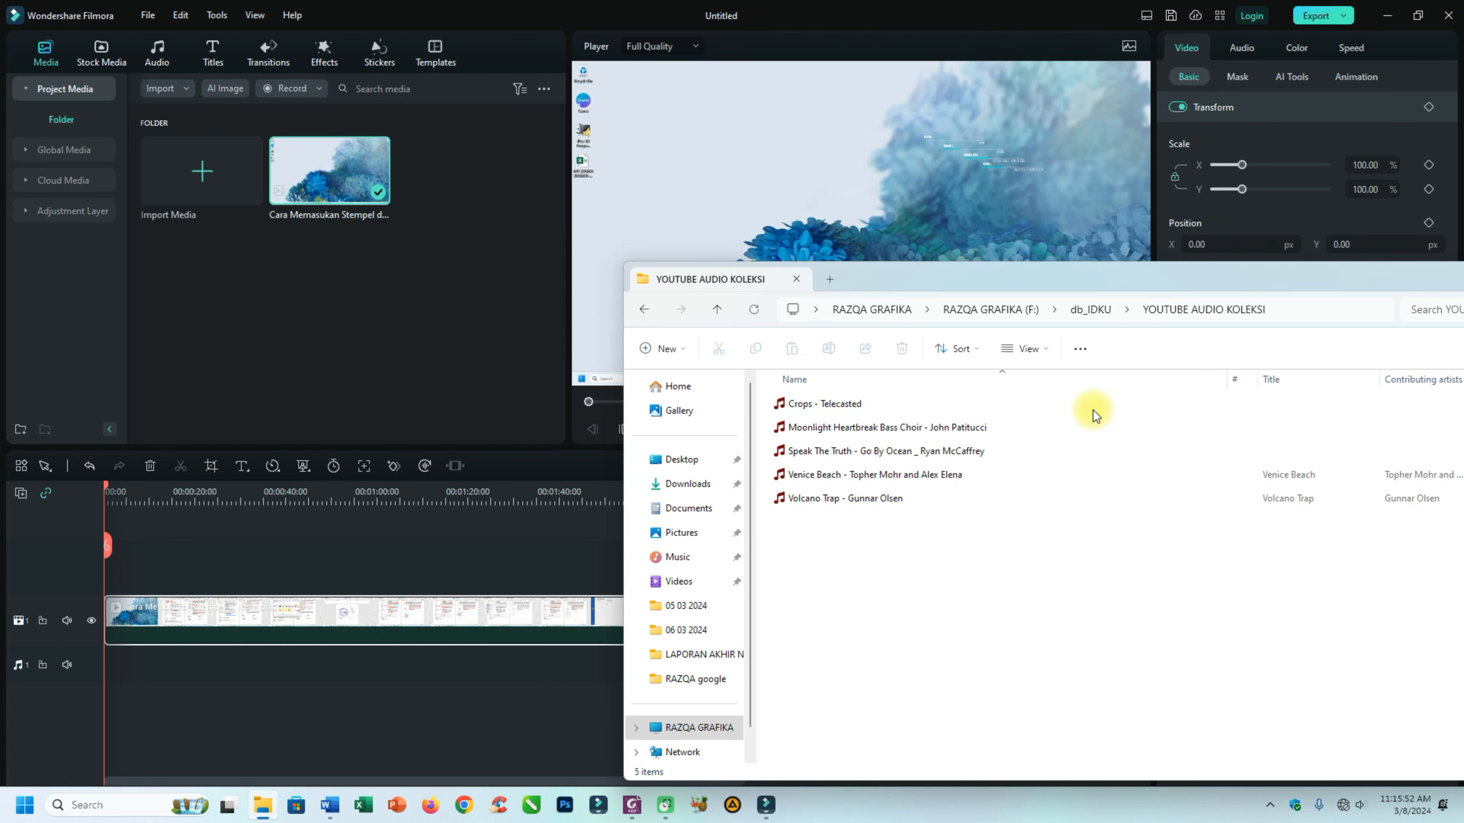
pyautogui.moveTo(857, 504); pyautogui.dragTo(231, 662)
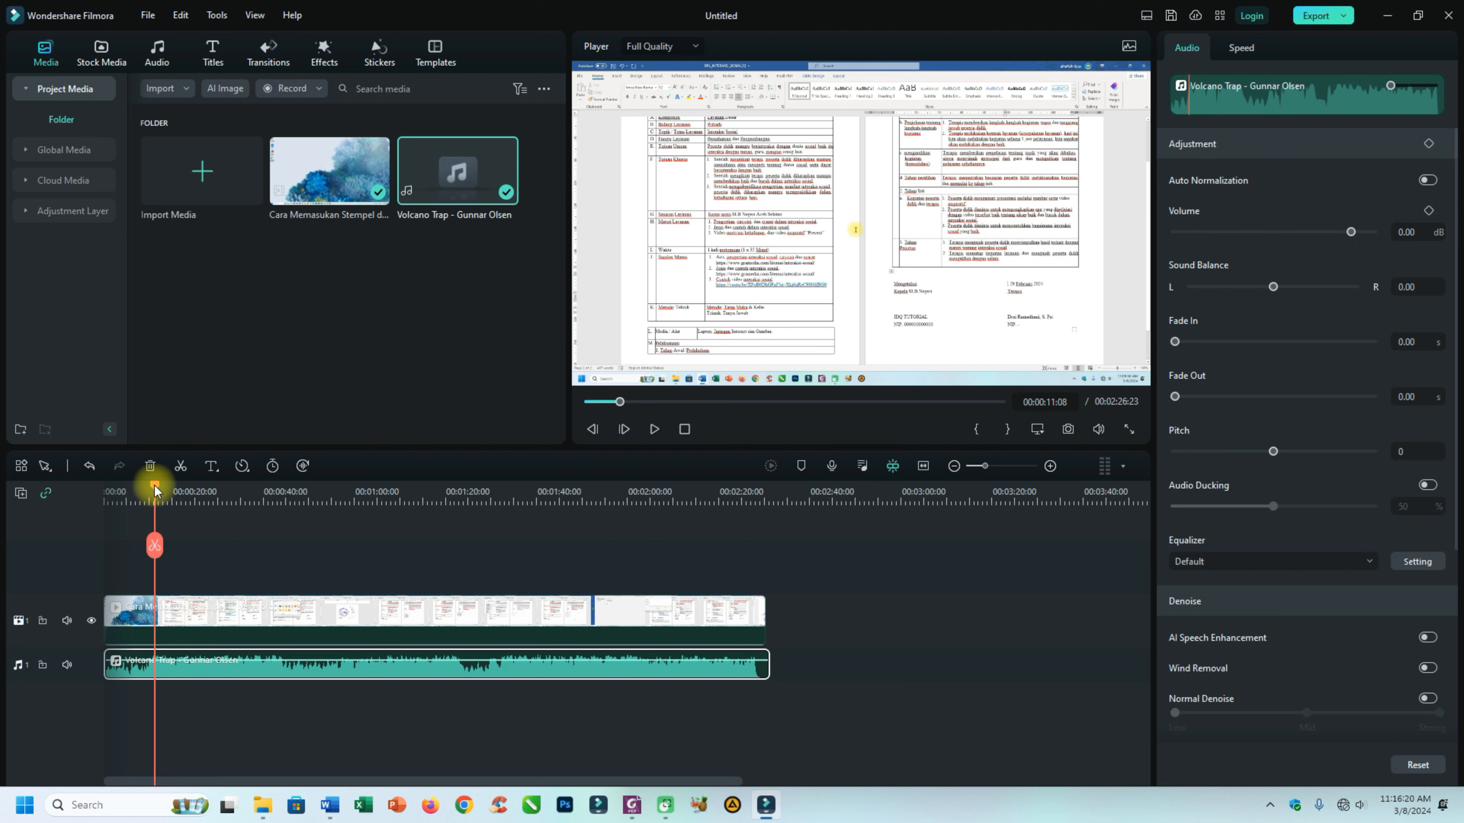
# Play the first few seconds of the timeline from the start to check the video together with the background music
pyautogui.moveTo(154, 489); pyautogui.dragTo(82, 490)
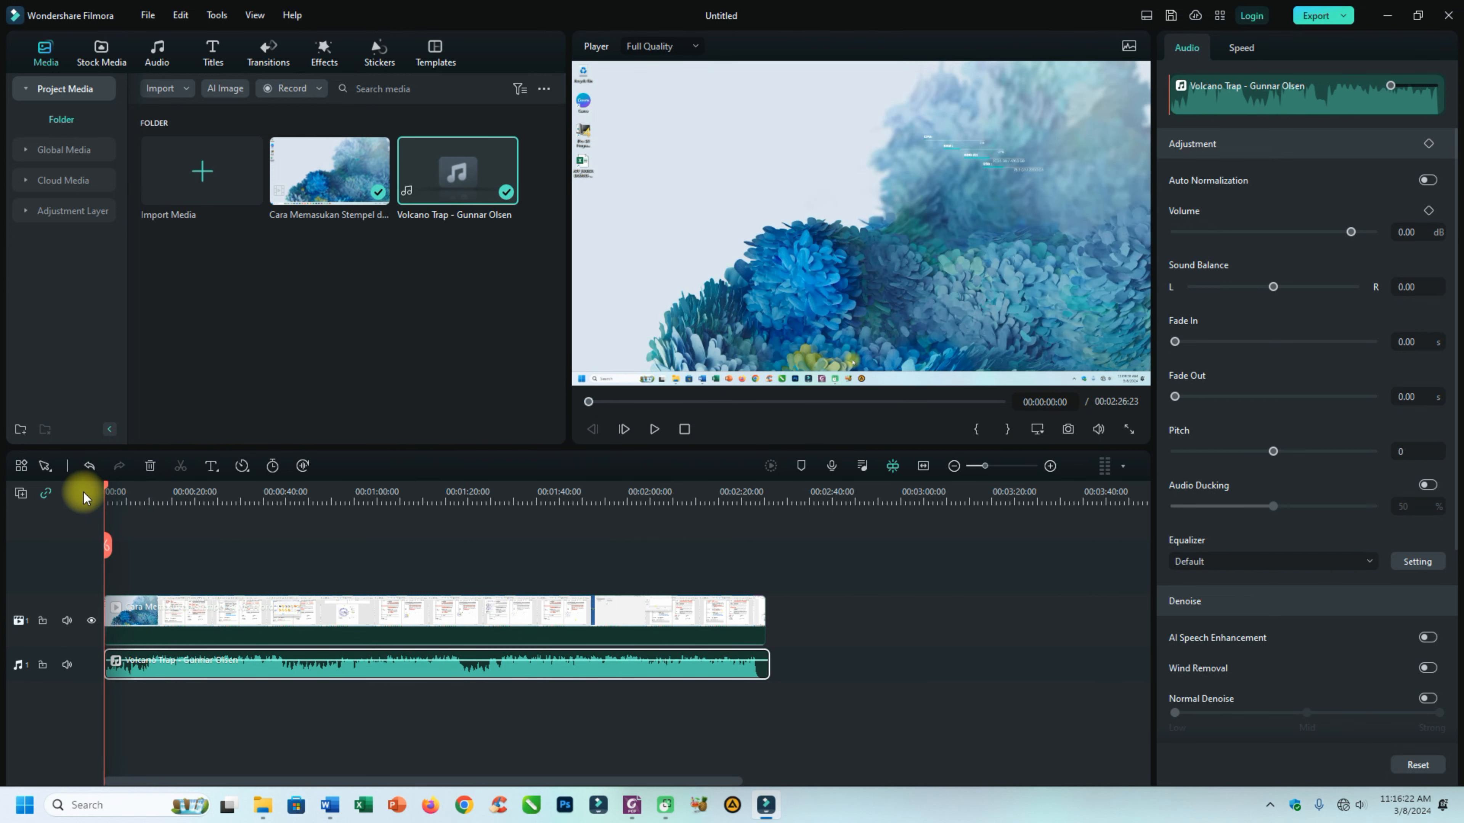
pyautogui.click(262, 805)
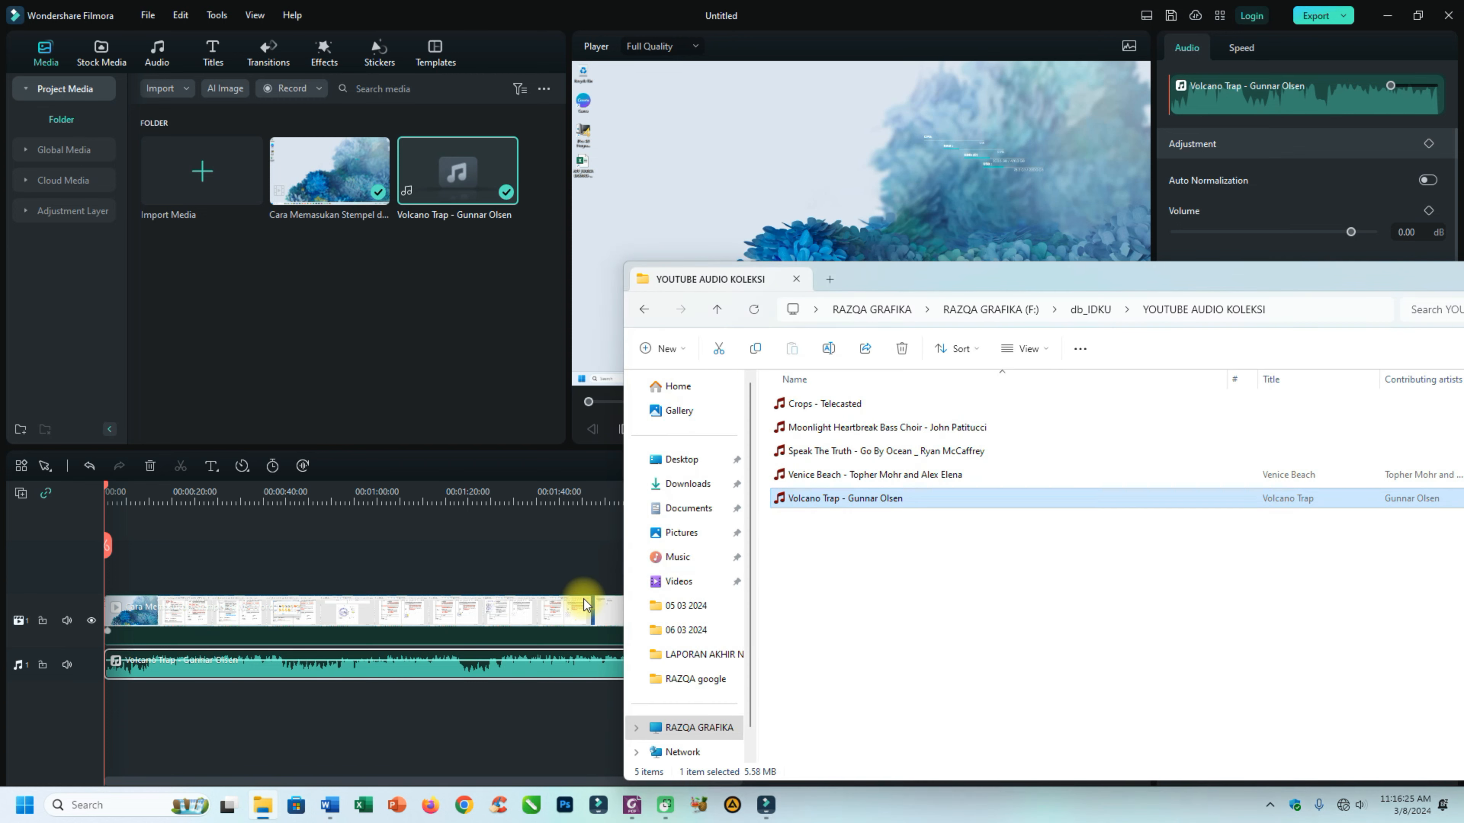
pyautogui.click(288, 539)
pyautogui.click(654, 428)
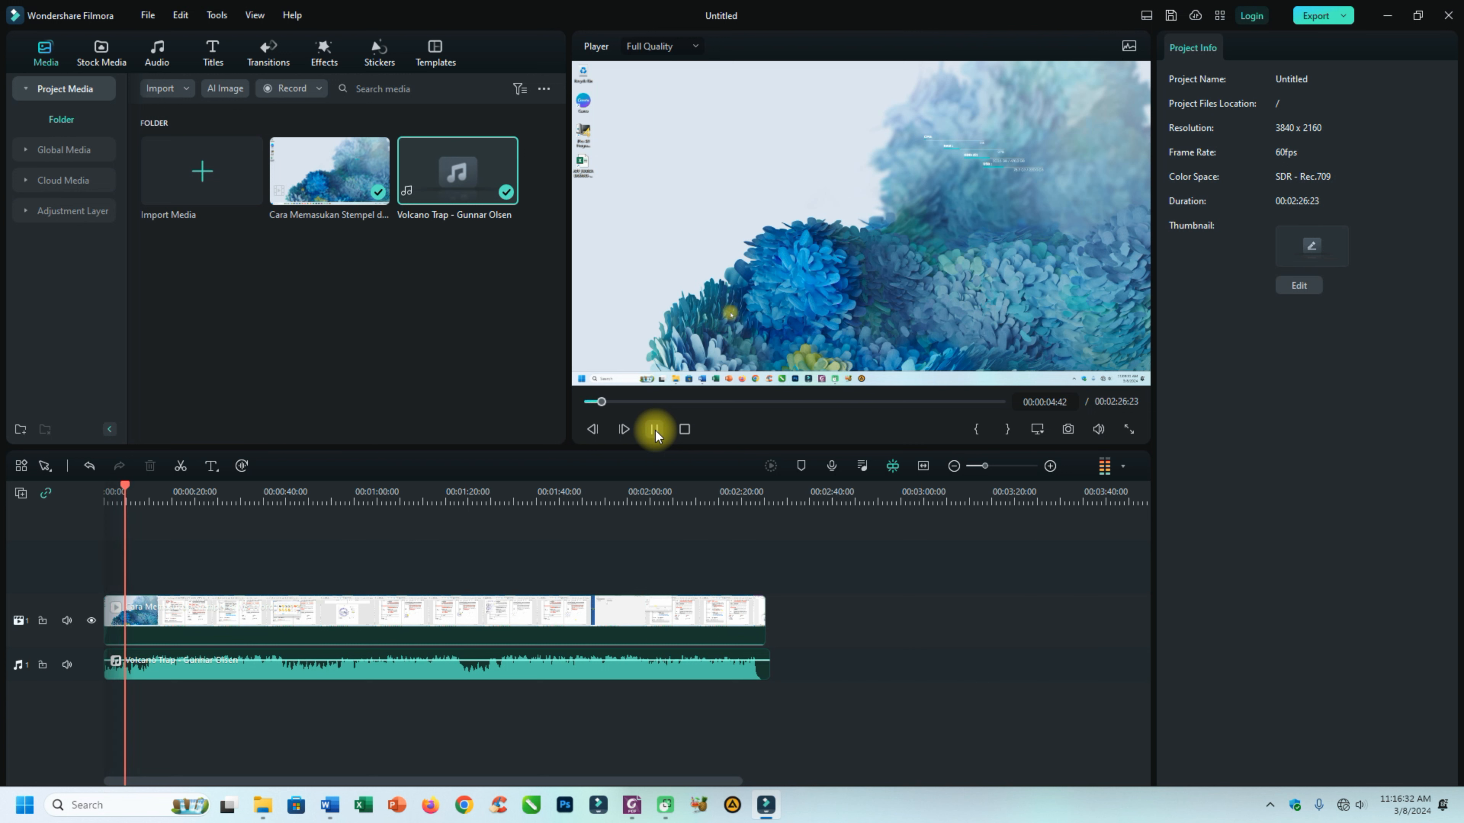
pyautogui.click(655, 429)
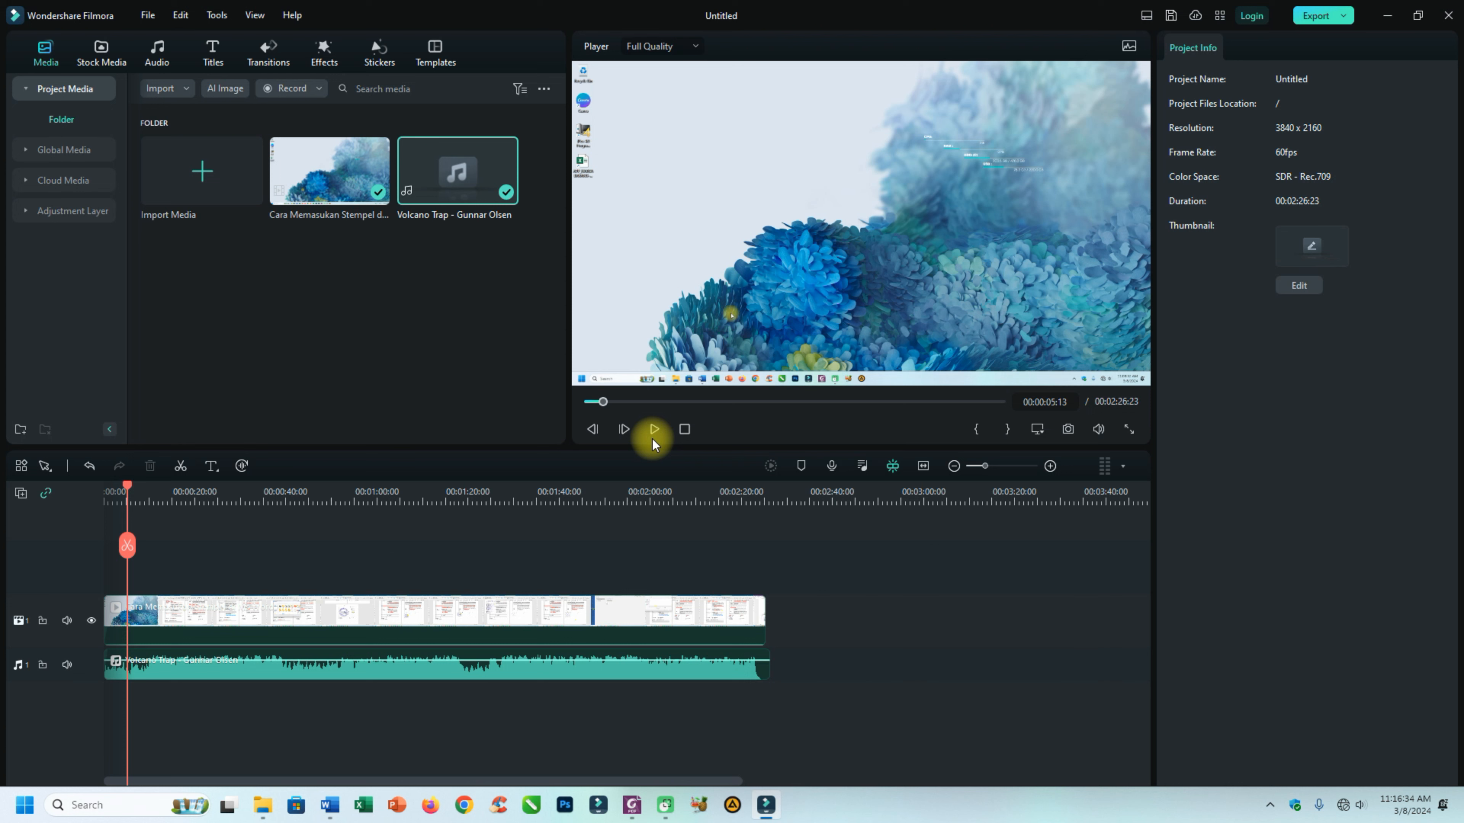
# Open the export settings, name the output "Cara Memasukkan Stempel ke Ms World" and save it to the Memasukkan Stempel folder in Videos
pyautogui.hotkey('ctrl', 'e')
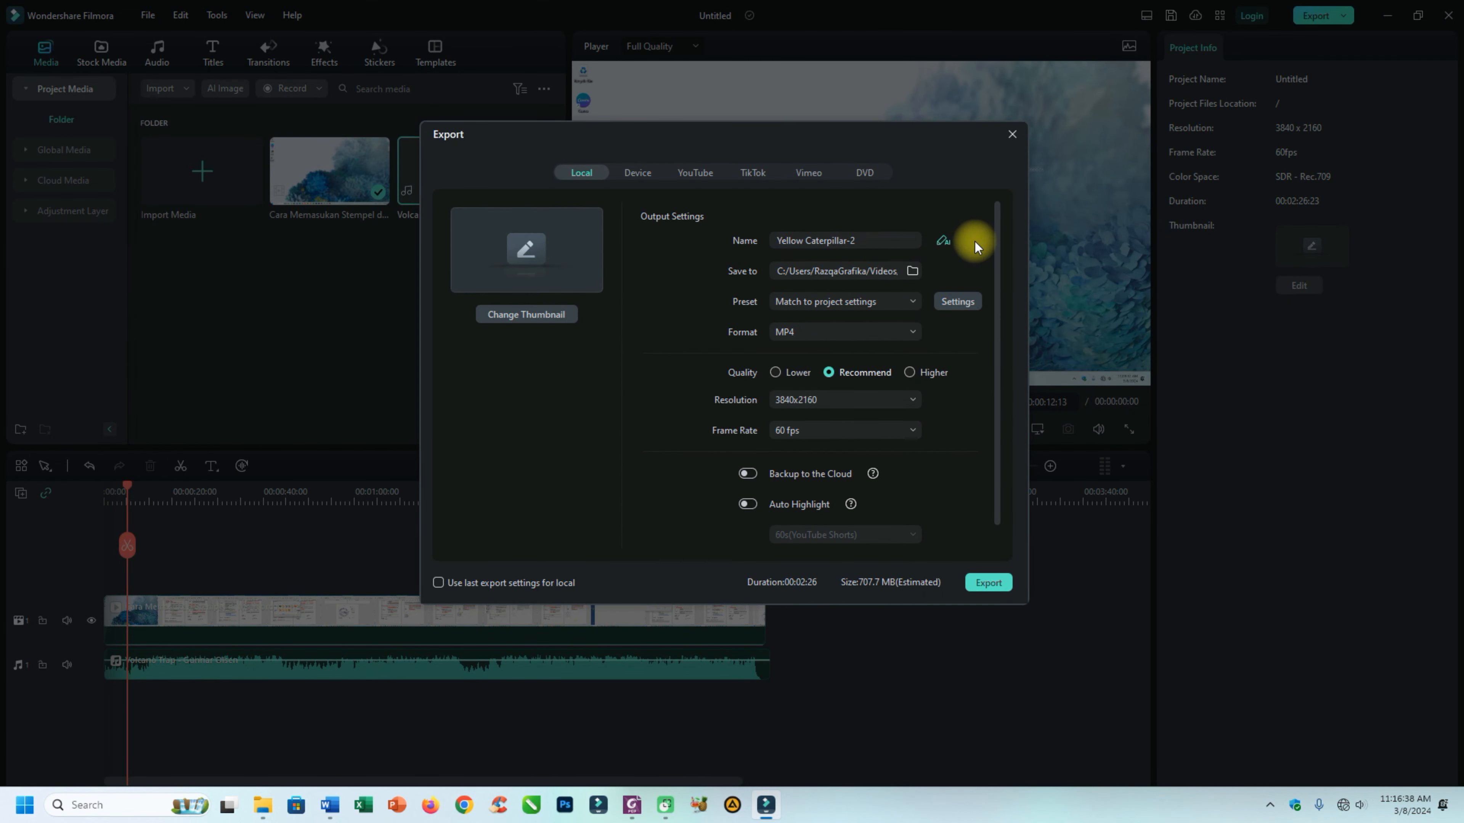
pyautogui.click(912, 270)
pyautogui.moveTo(1136, 309); pyautogui.dragTo(1137, 352)
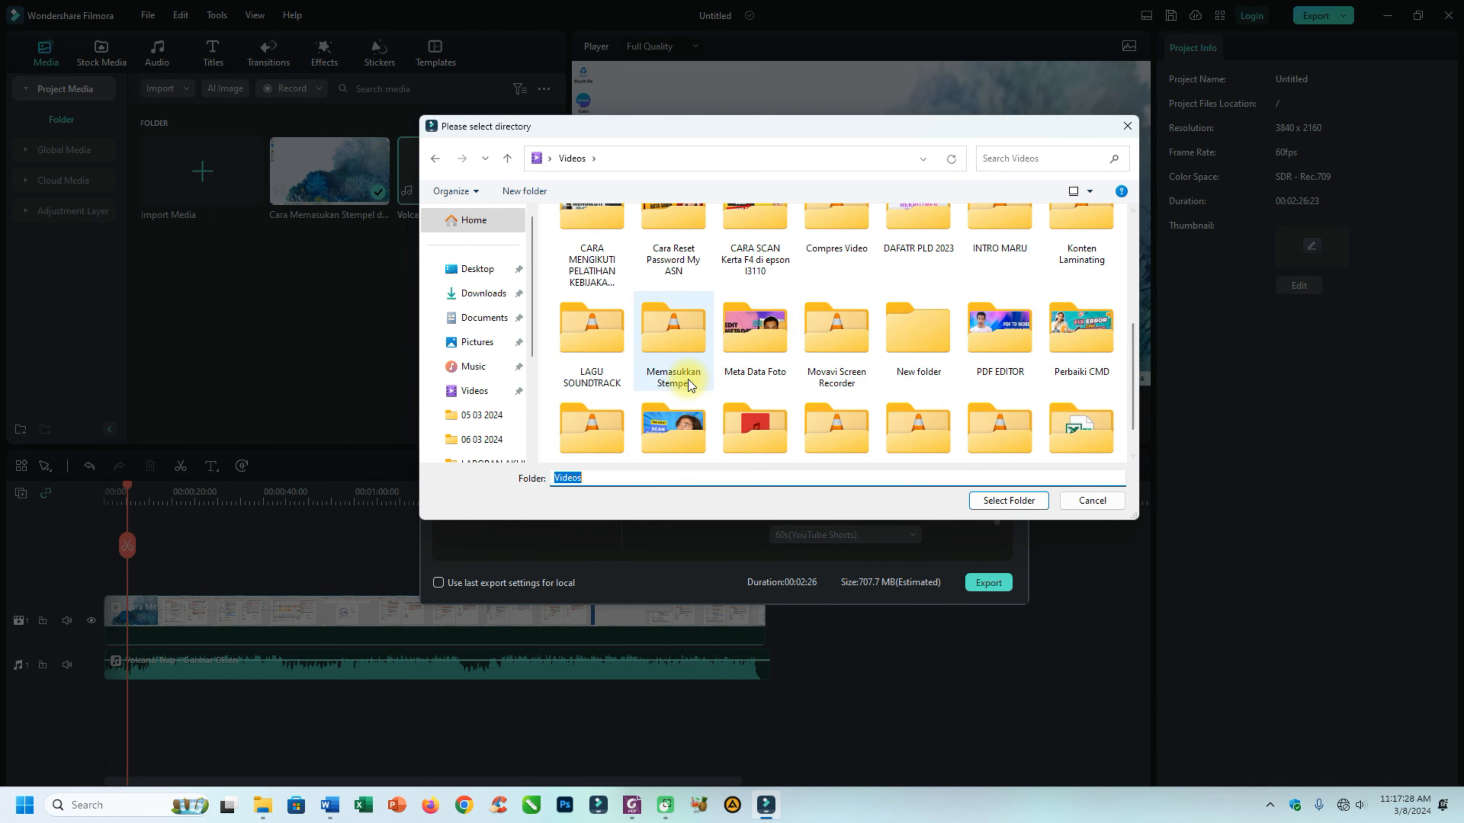
pyautogui.doubleClick(701, 393)
pyautogui.click(974, 499)
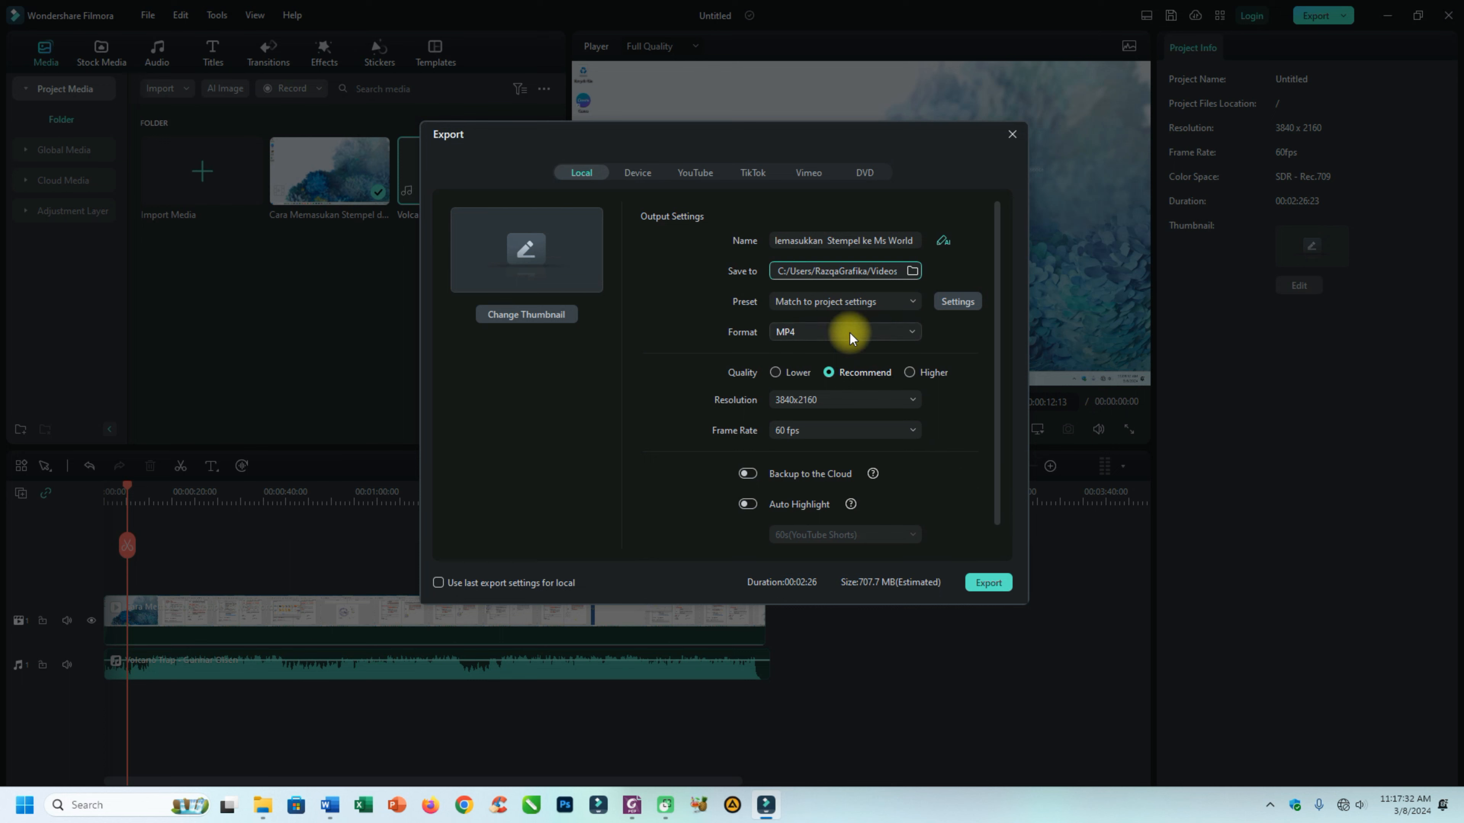
# Check the resolution and frame rate choices, keep 3840x2160 and 60 fps, and start exporting the MP4 video
pyautogui.click(802, 400)
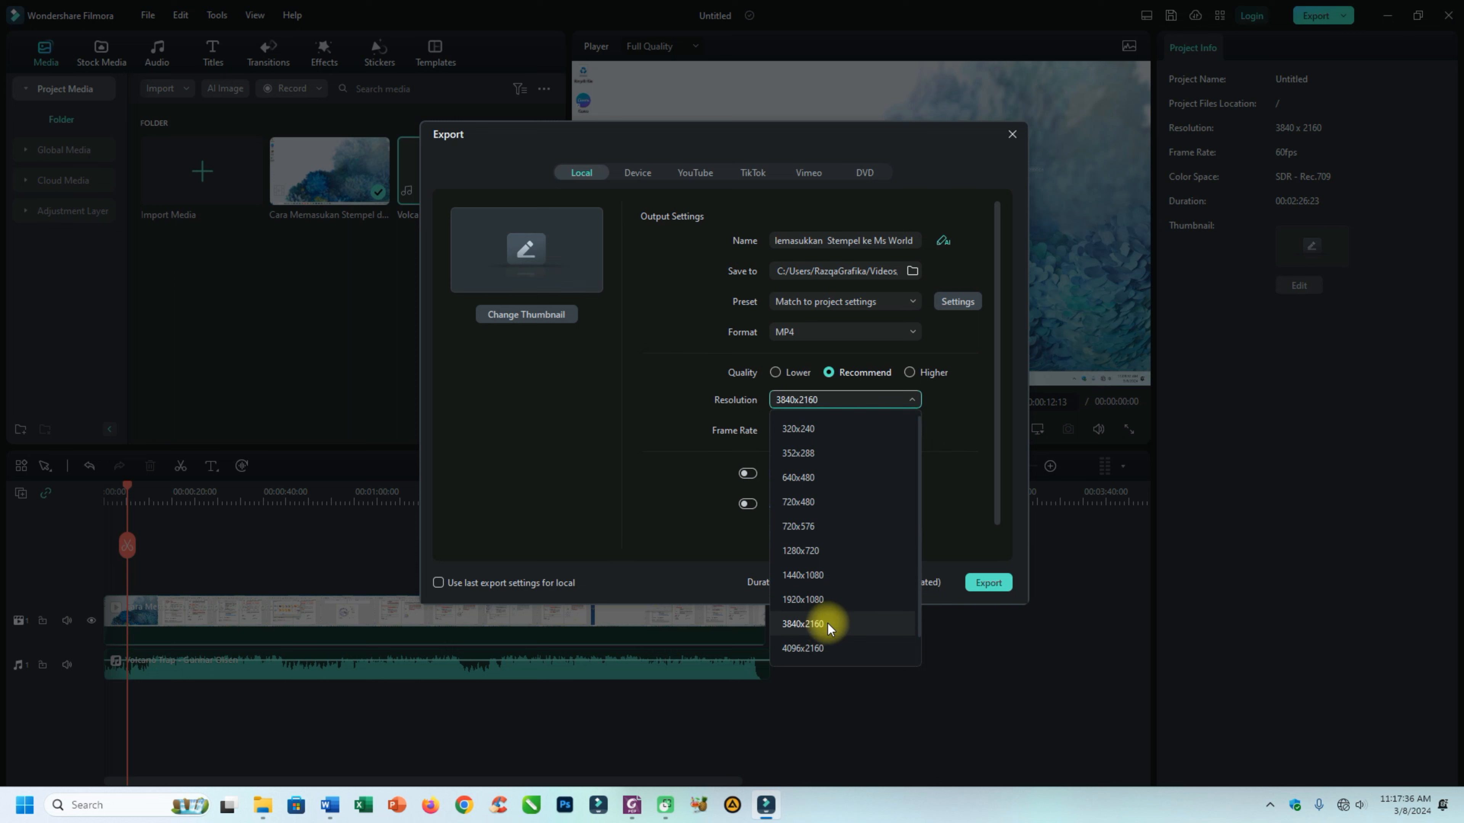
pyautogui.click(654, 517)
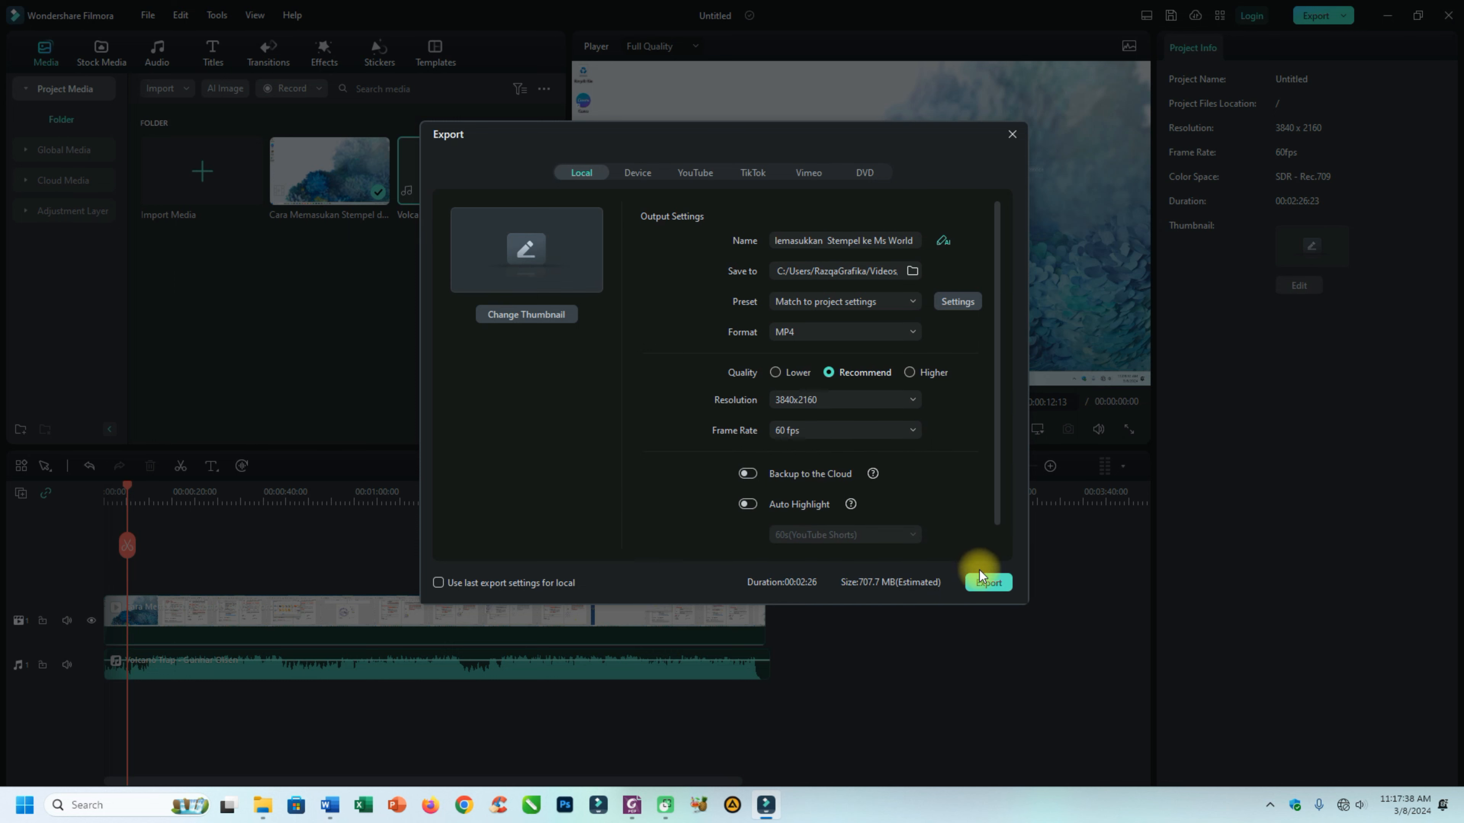
pyautogui.click(830, 429)
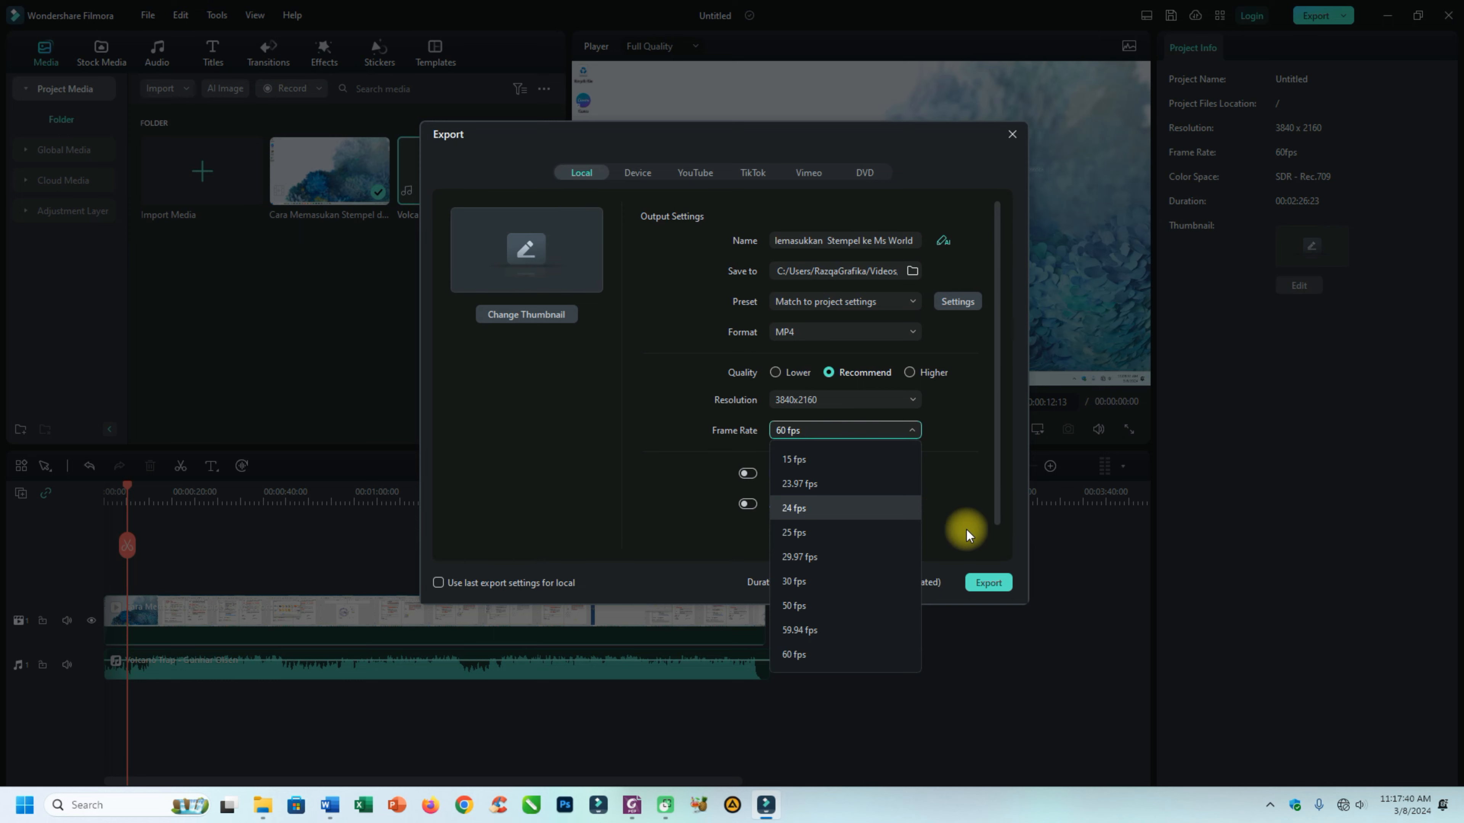
pyautogui.click(689, 533)
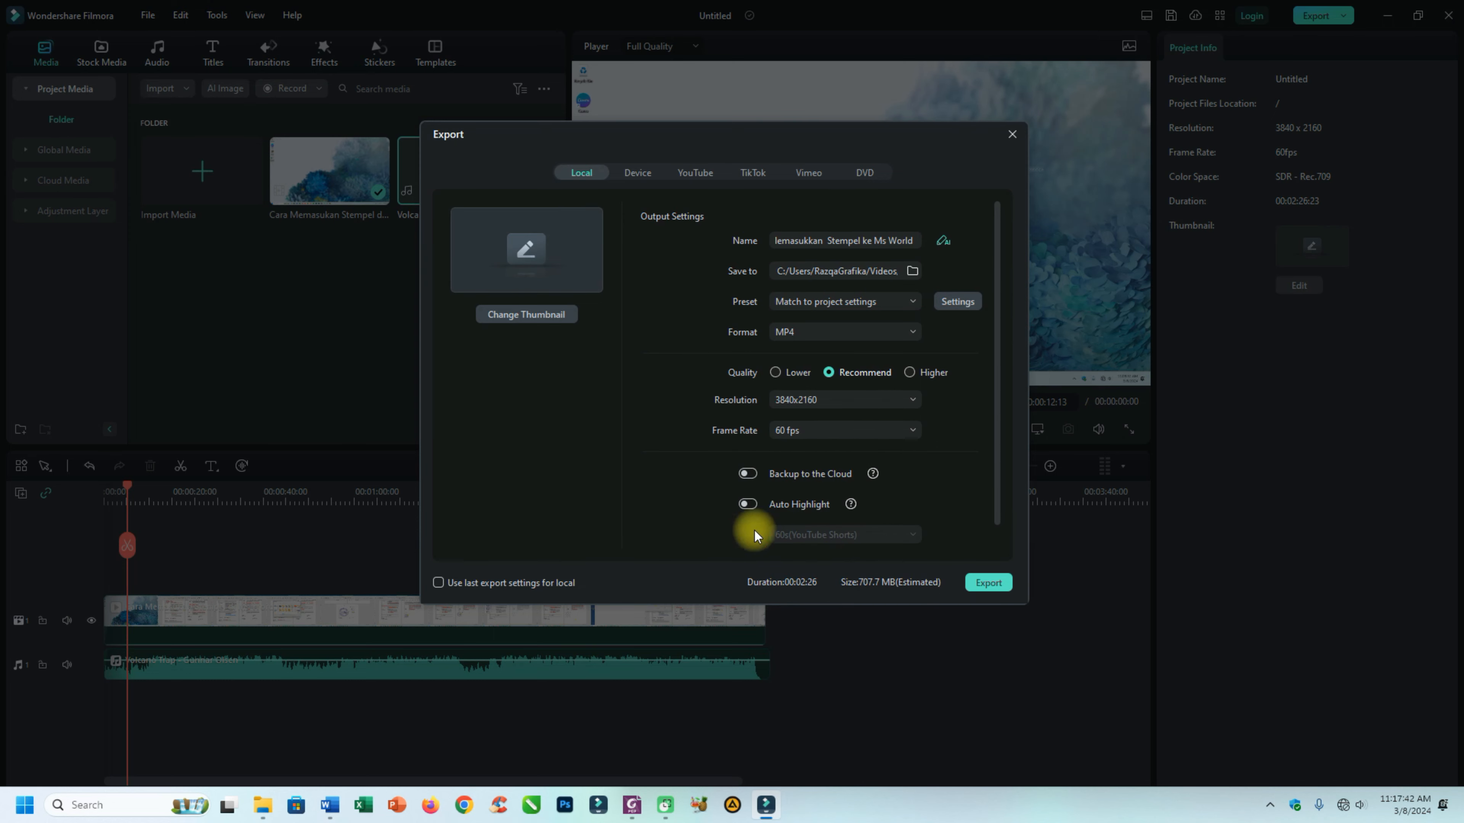
pyautogui.click(987, 582)
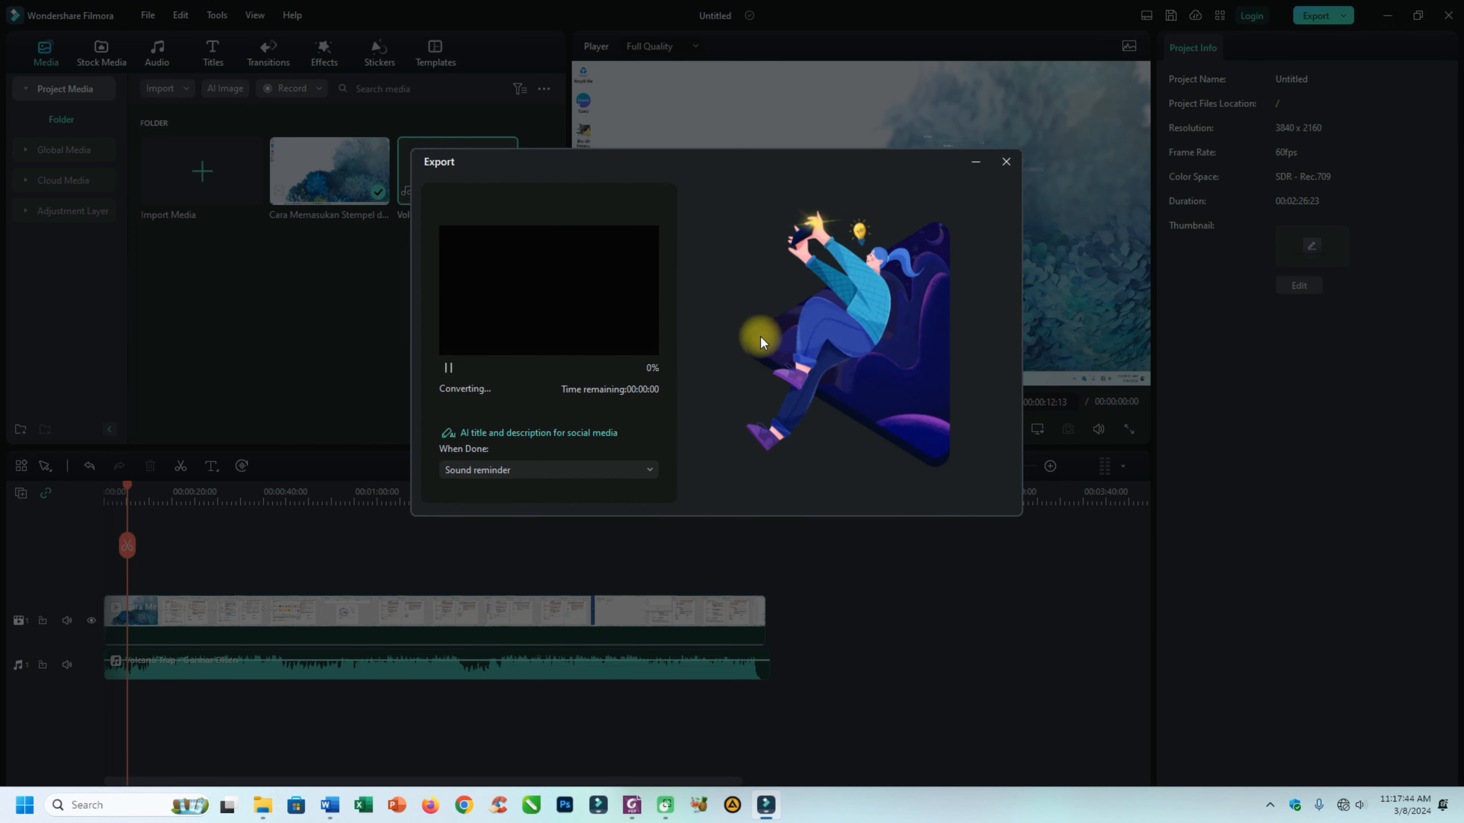
pyautogui.moveTo(692, 155); pyautogui.dragTo(578, 149)
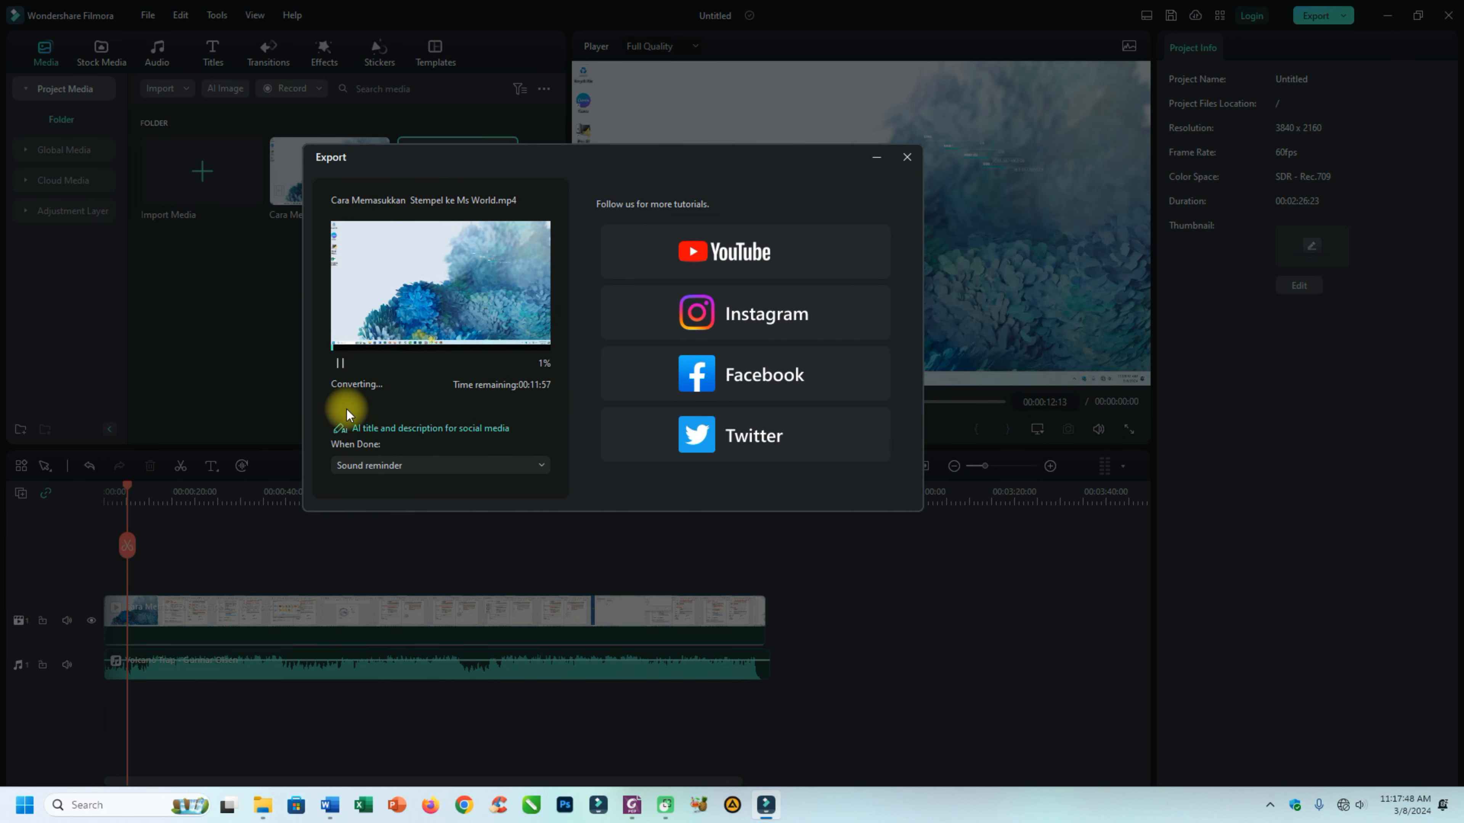